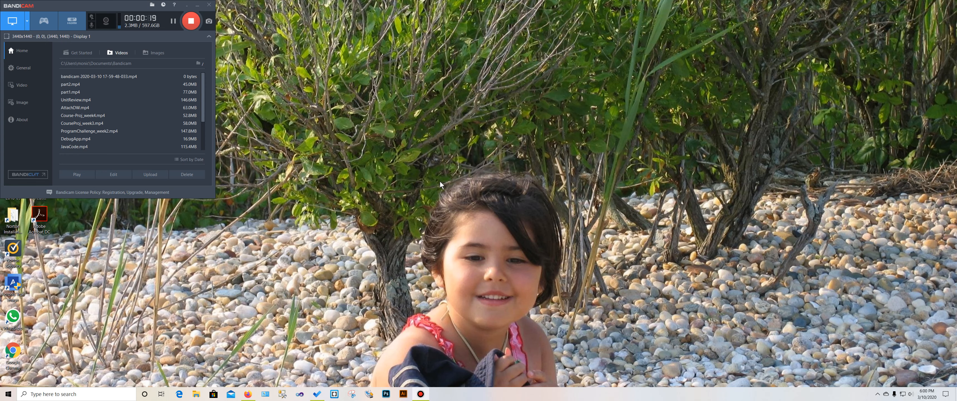
Switch to Firefox, open the Brackets site from the search results and copy its web address.
left_click(249, 394)
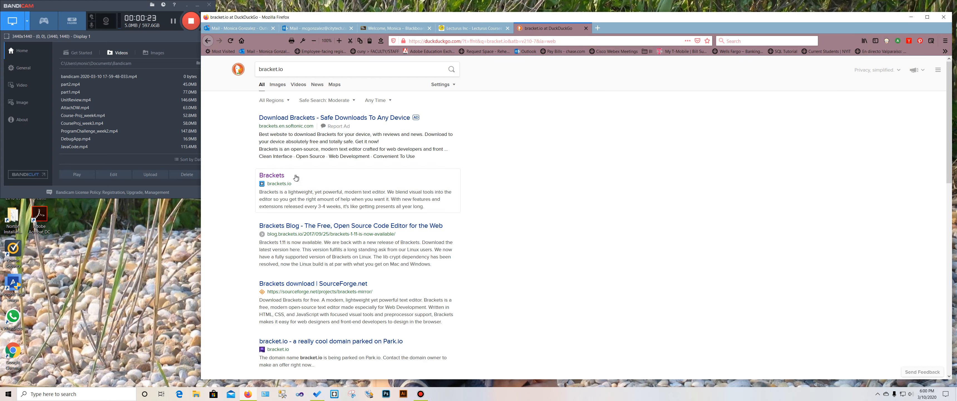
left_click(276, 173)
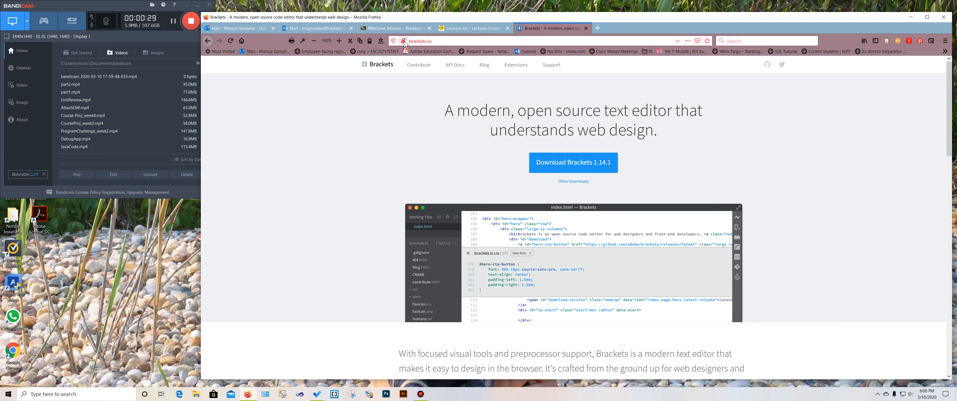
key("ctrl+l")
key("ctrl+c")
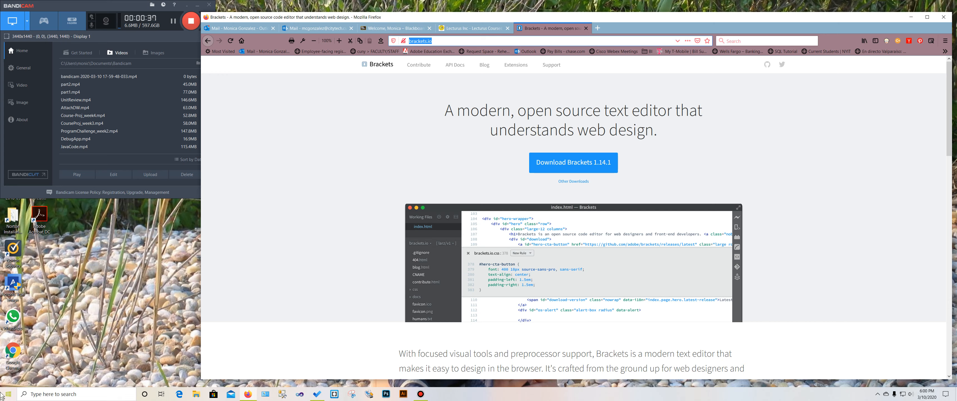
left_click(46, 392)
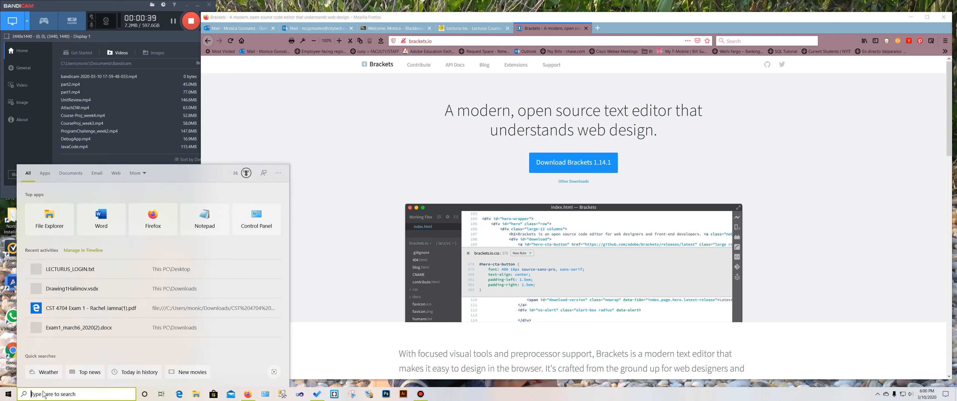
type("note")
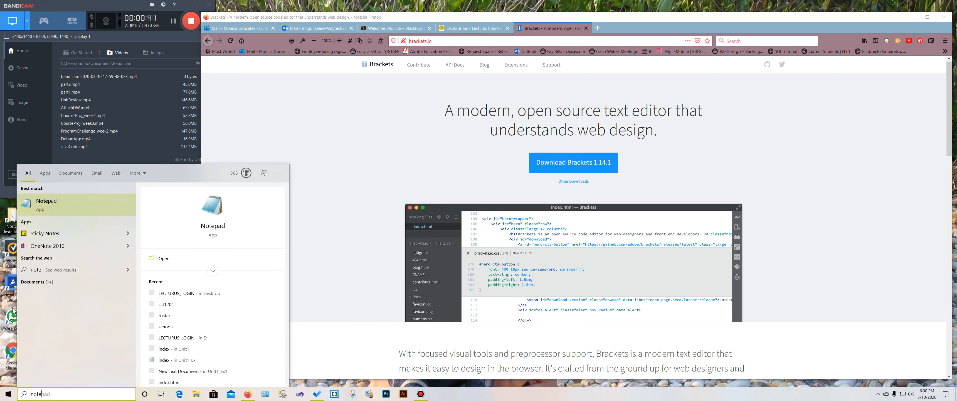
left_click(63, 206)
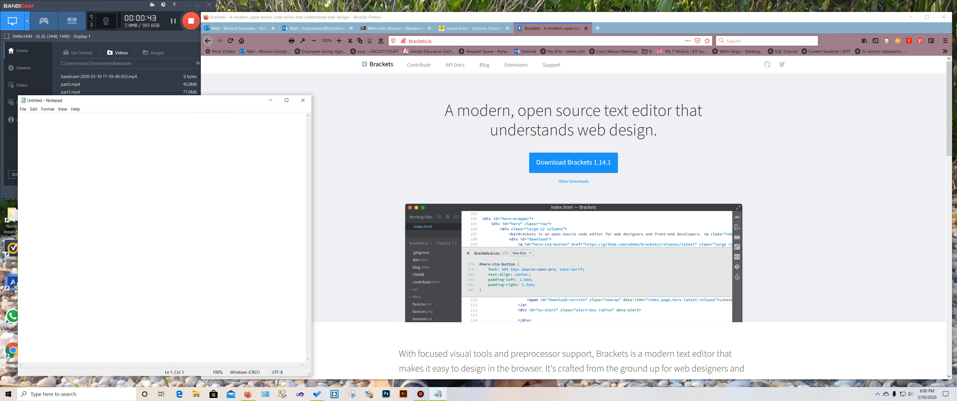
key("ctrl+v")
Enlarge the Notepad text view to 260% so the pasted address is easy to read.
left_click_drag(73, 115, 19, 117)
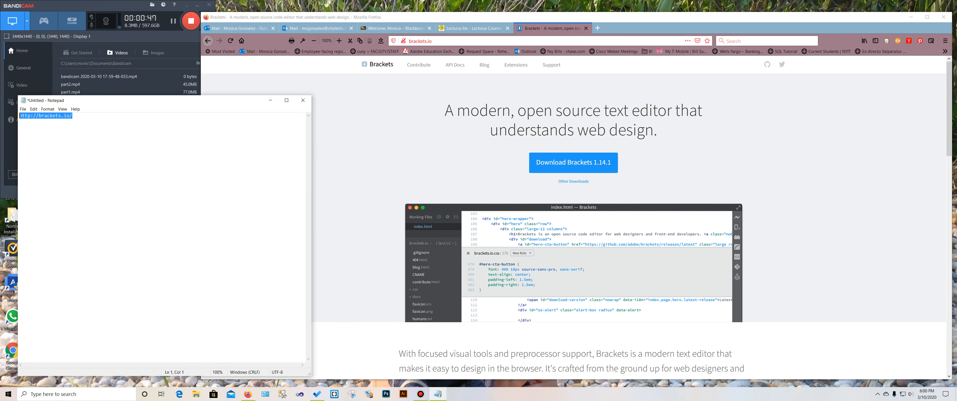
key("ctrl+plus")
key("ctrl+plus")
key("ctrl+plus")
key("ctrl+plus")
key("ctrl+plus")
key("ctrl+plus")
key("ctrl+plus")
key("ctrl+plus")
key("ctrl+plus")
key("ctrl+plus")
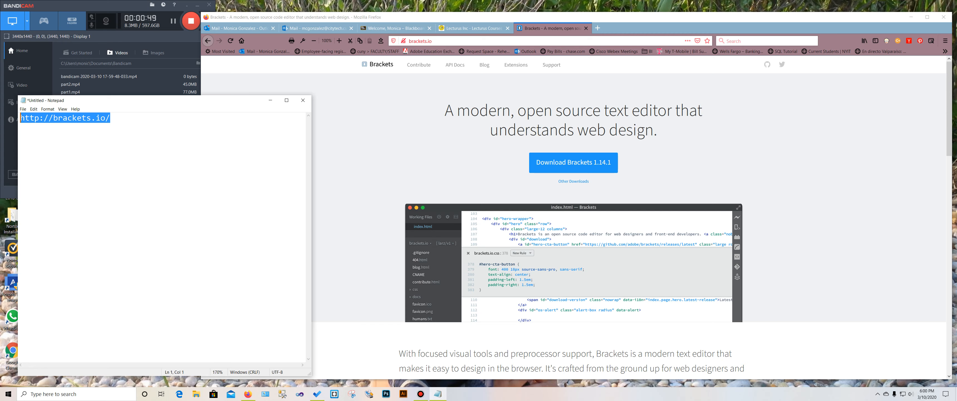
key("ctrl+plus")
key("ctrl+plus")
key("ctrl+plus")
key("ctrl+plus")
key("ctrl+plus")
key("ctrl+plus")
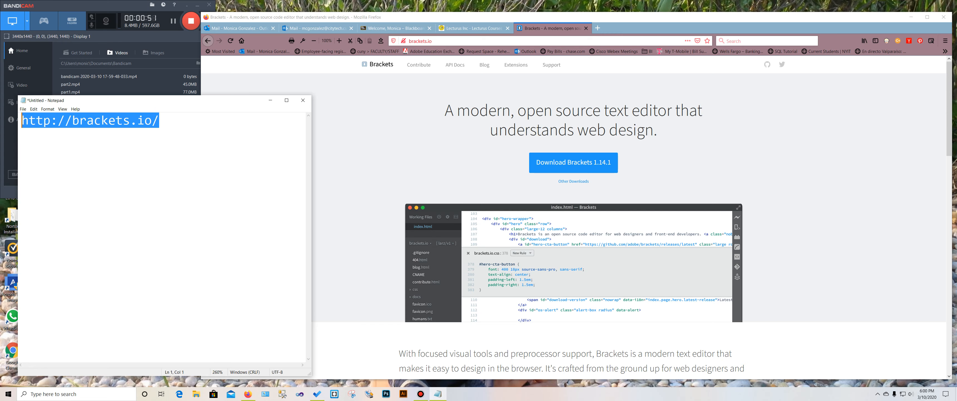
left_click(102, 120)
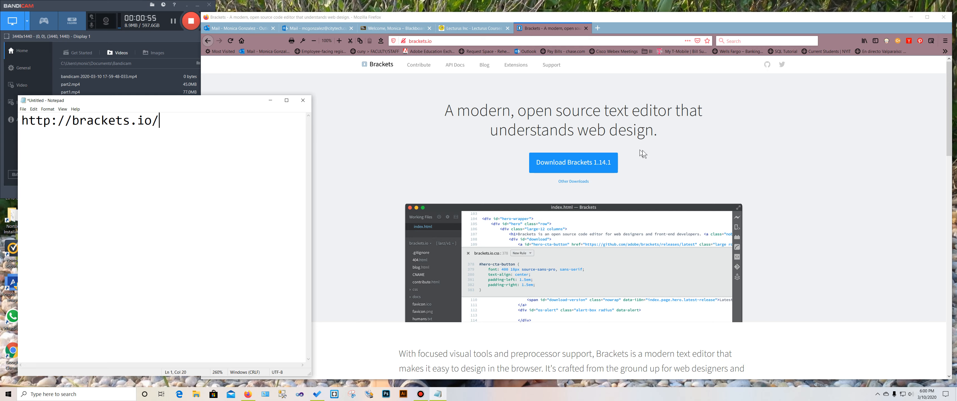
Download the Brackets 1.14.1 installer from the Brackets site in Firefox and save the file.
left_click(679, 157)
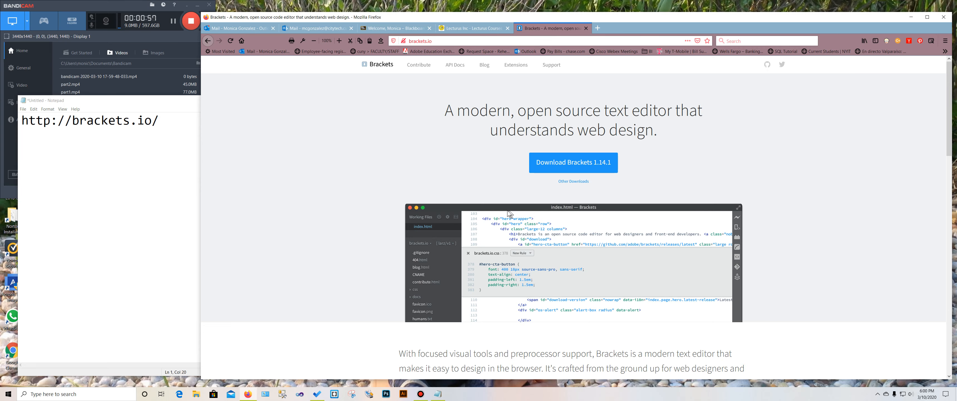
scroll(524, 225, "down", 5)
scroll(520, 216, "up", 5)
scroll(484, 202, "down", 3)
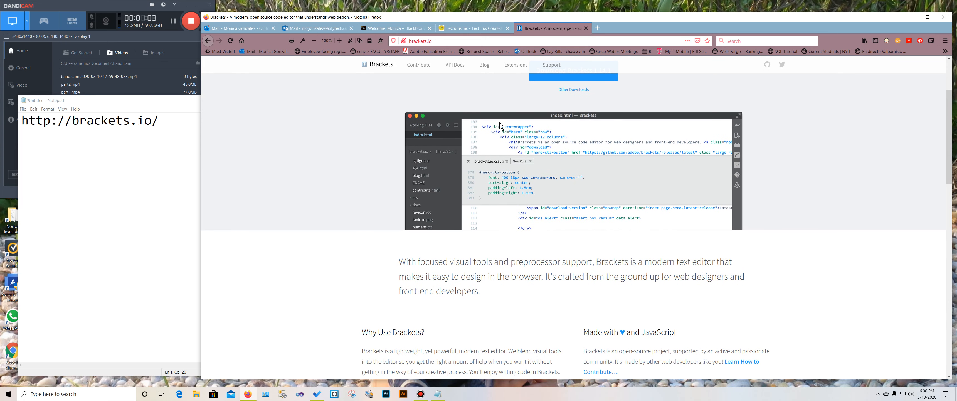
scroll(560, 225, "up", 3)
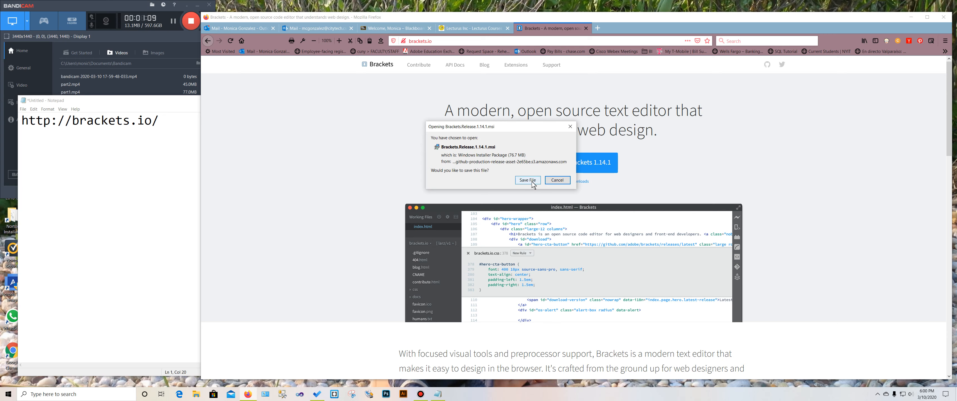
left_click(529, 180)
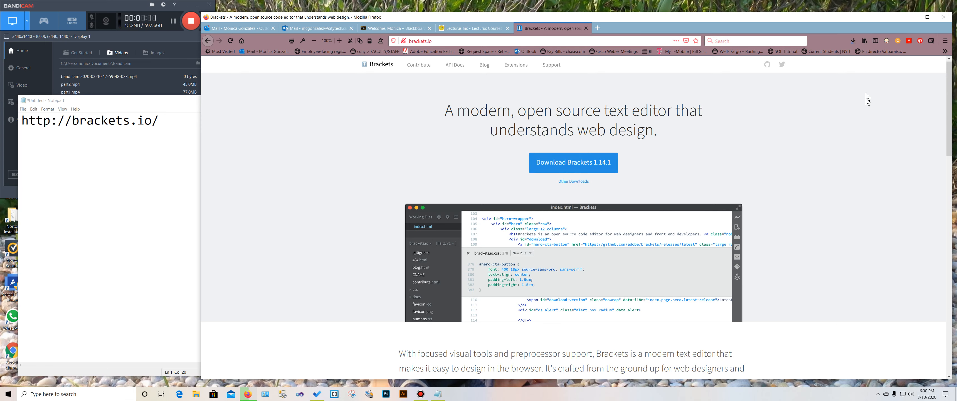
Run the downloaded Brackets.Release.1.14.1(1) installer and install Brackets with the default destination folder and options.
left_click(852, 41)
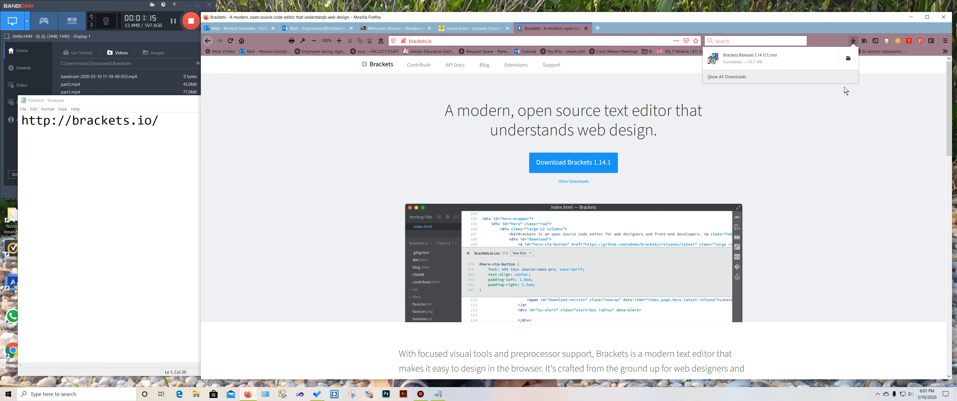
left_click(849, 60)
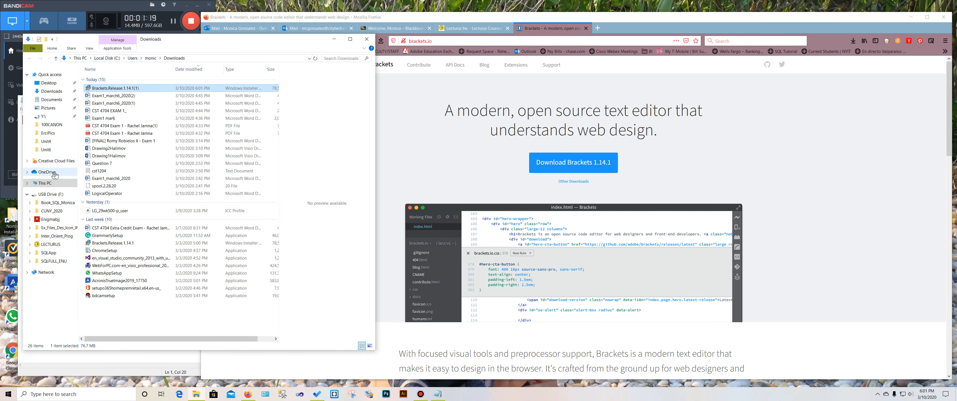
double_click(108, 89)
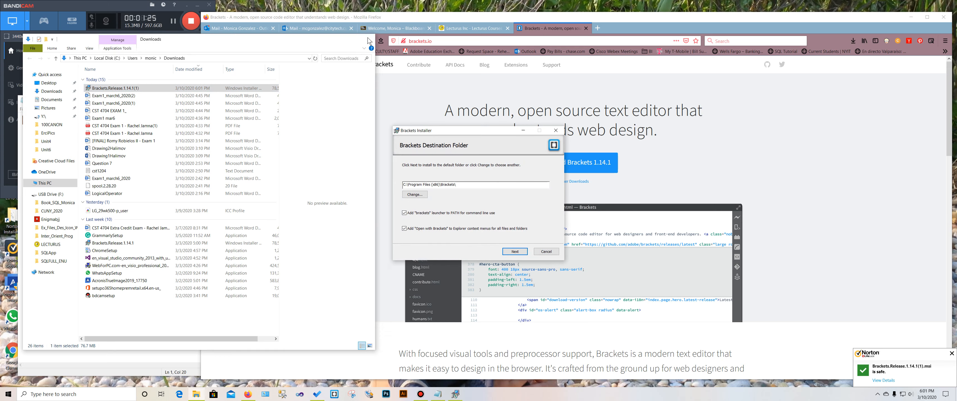
left_click(366, 39)
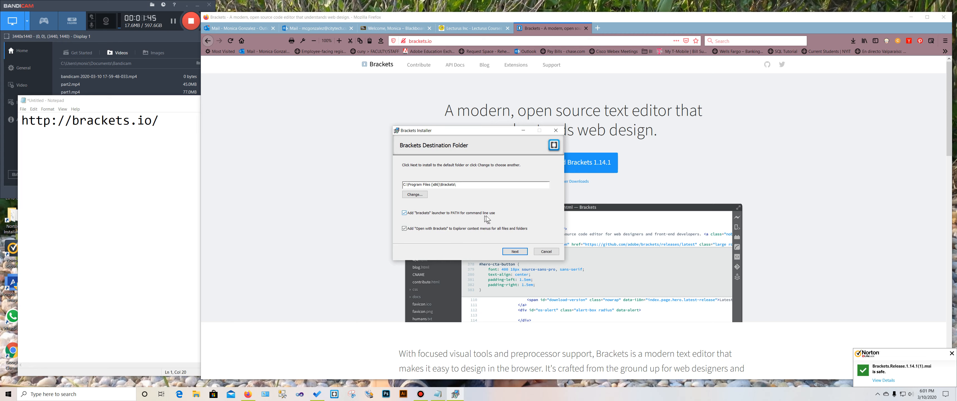
left_click(517, 251)
left_click(510, 252)
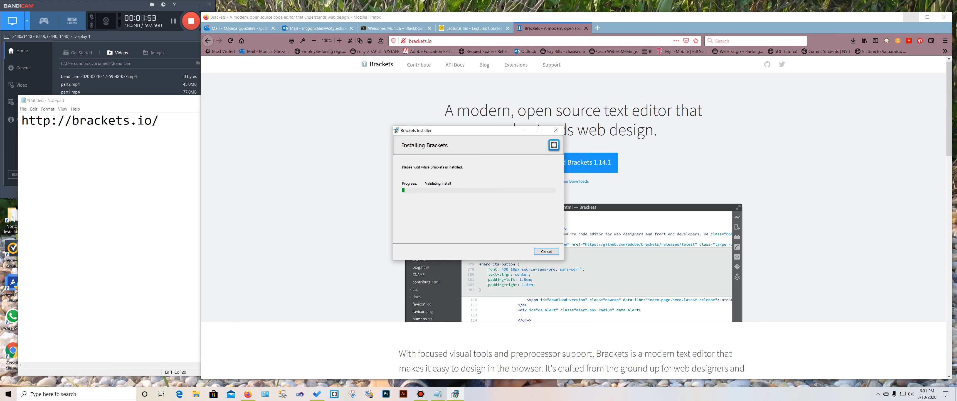
Clear the browser, Bandicam and Notepad windows off the desktop and finish the Brackets installer.
left_click(911, 17)
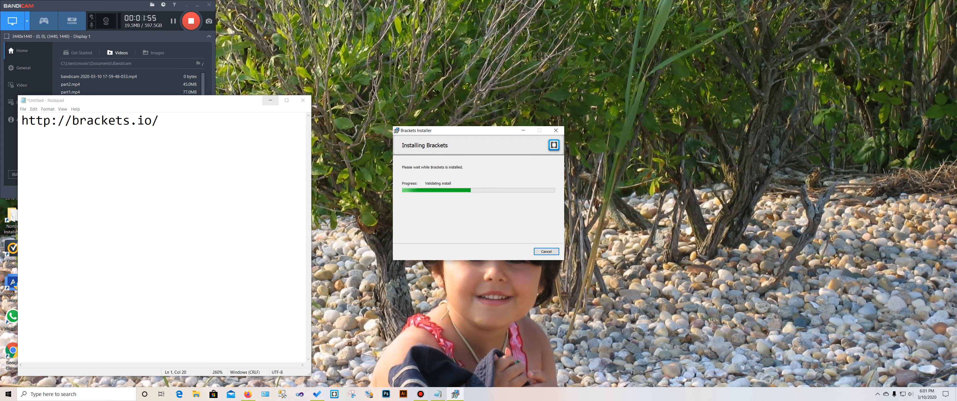
left_click_drag(160, 101, 198, 44)
left_click(197, 5)
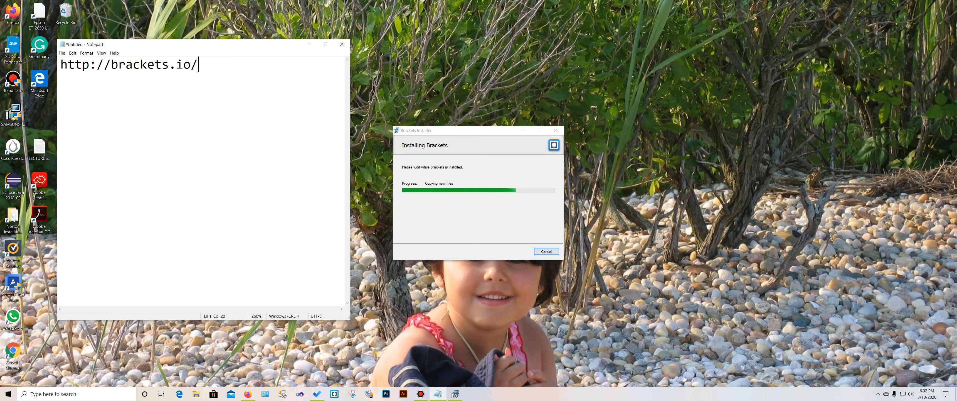
left_click_drag(208, 44, 797, 46)
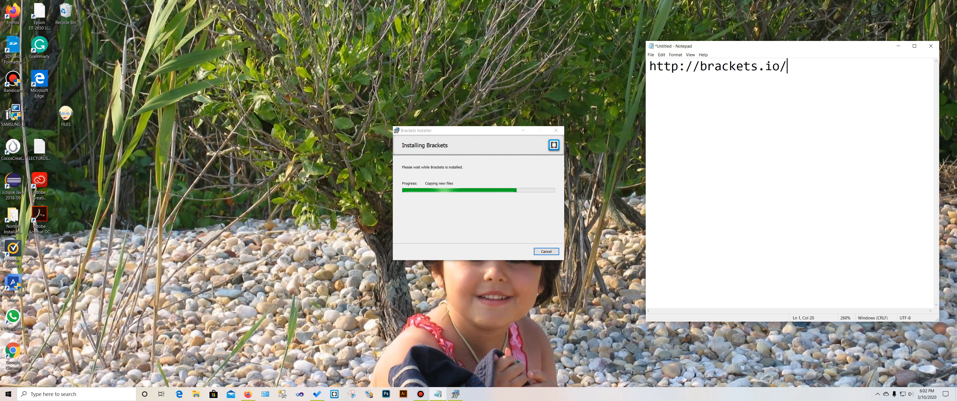
left_click(898, 46)
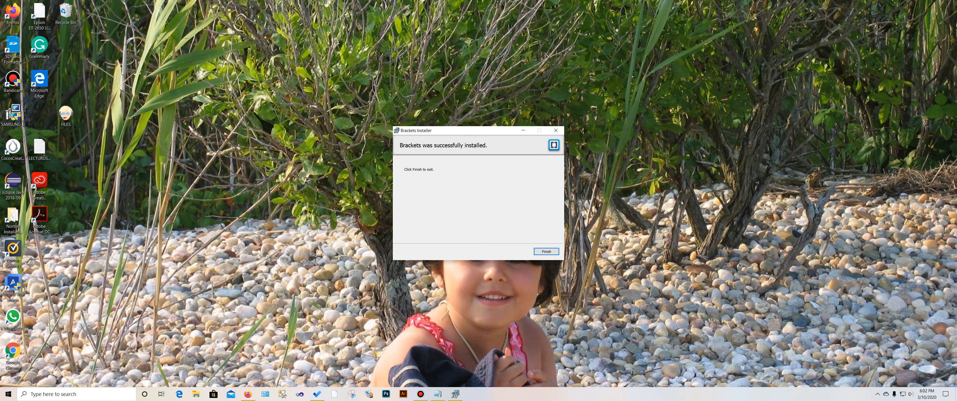
left_click(546, 252)
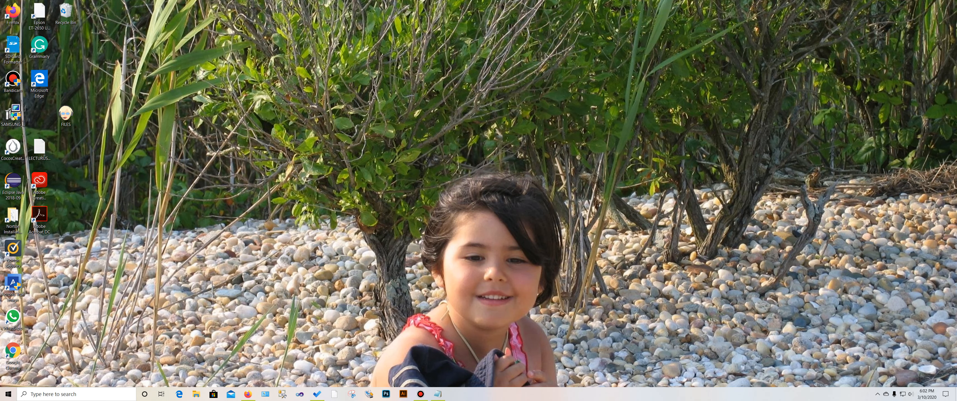
Search Windows for Brackets and pin the app to the taskbar.
left_click(74, 393)
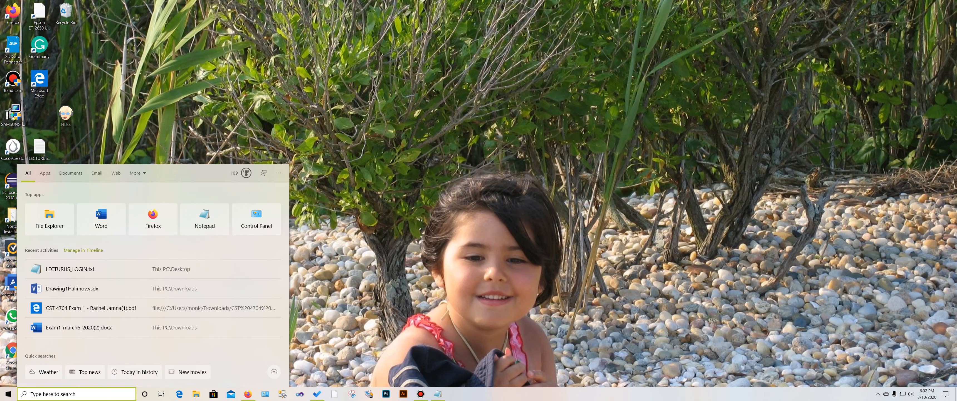
type("br")
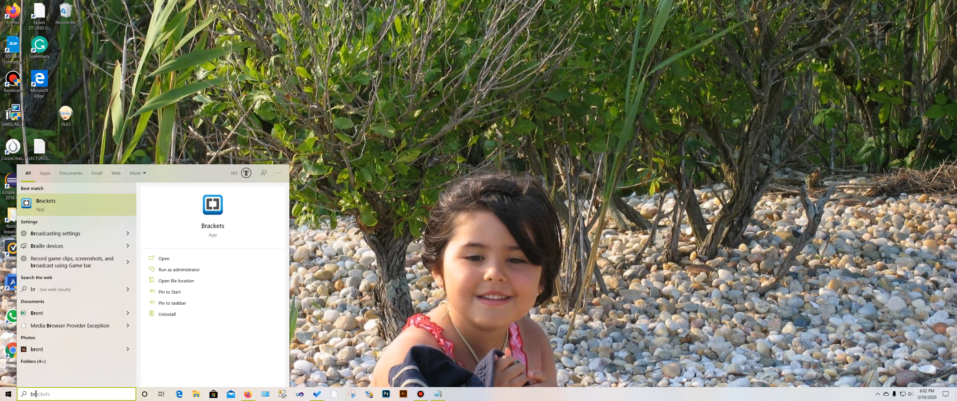
type("a")
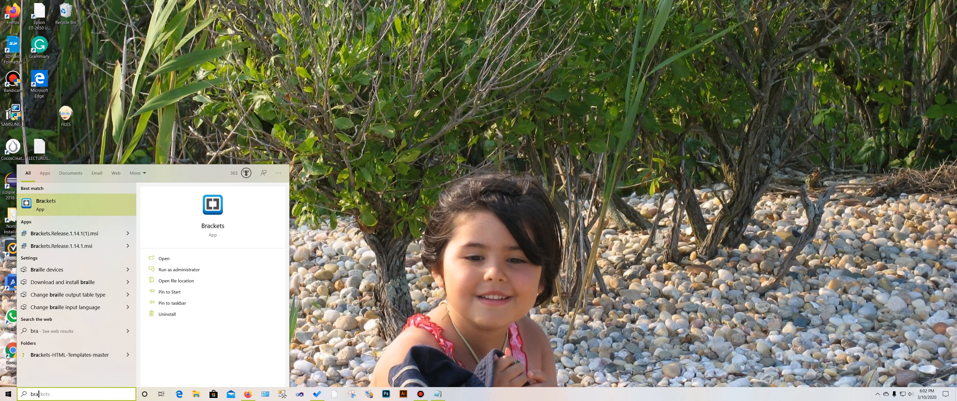
right_click(46, 201)
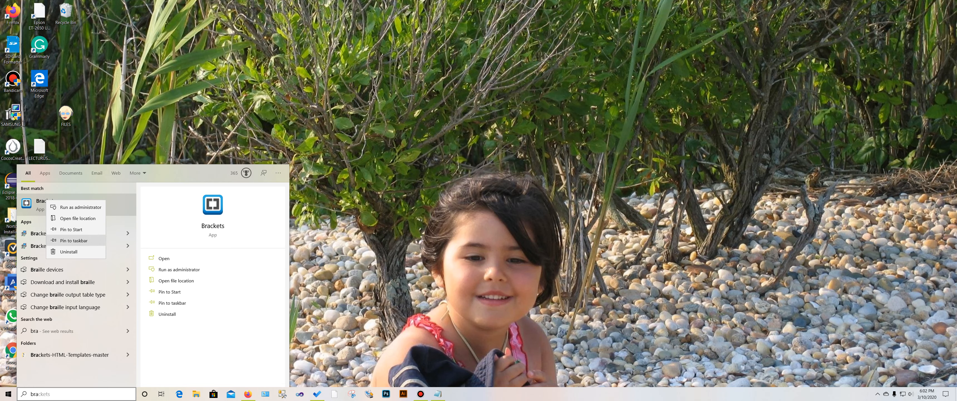
left_click(73, 240)
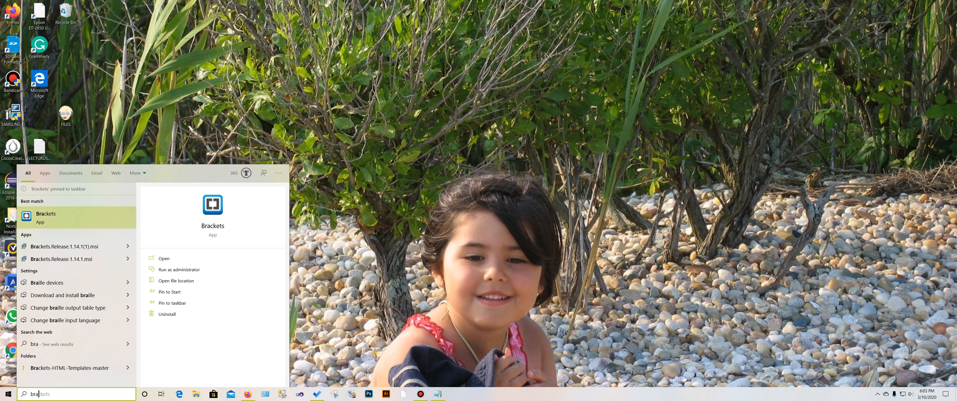
right_click(61, 215)
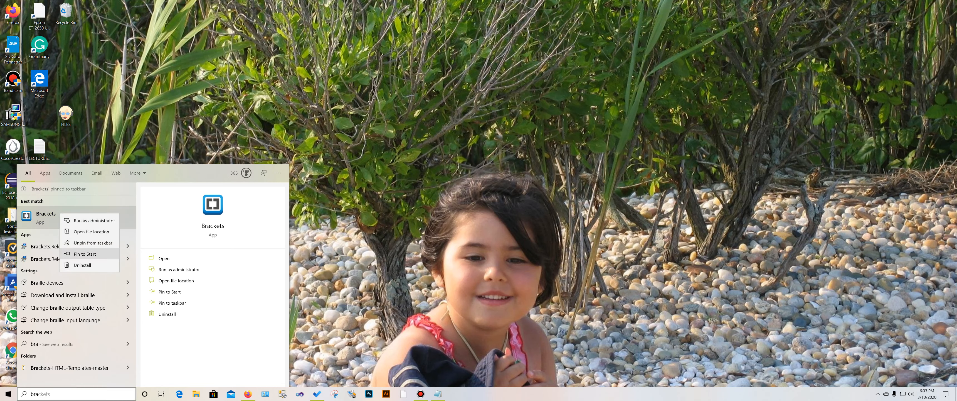
left_click(346, 219)
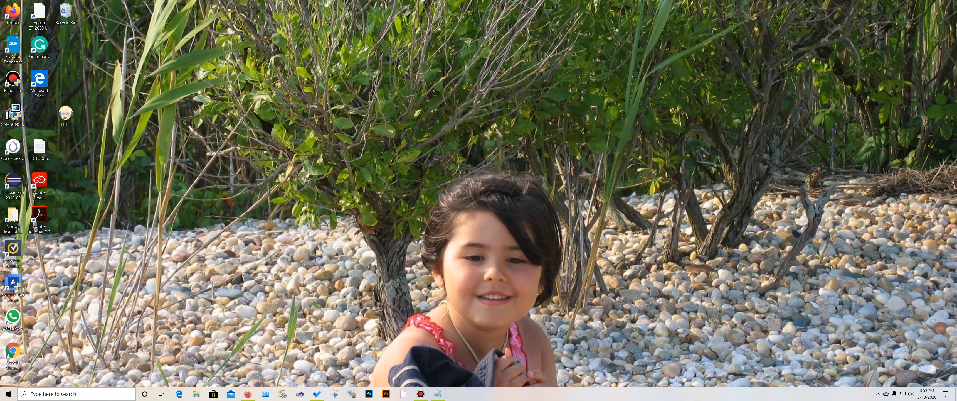
Search Windows for Brackets again and unpin the app from the taskbar.
left_click(74, 393)
type("bra")
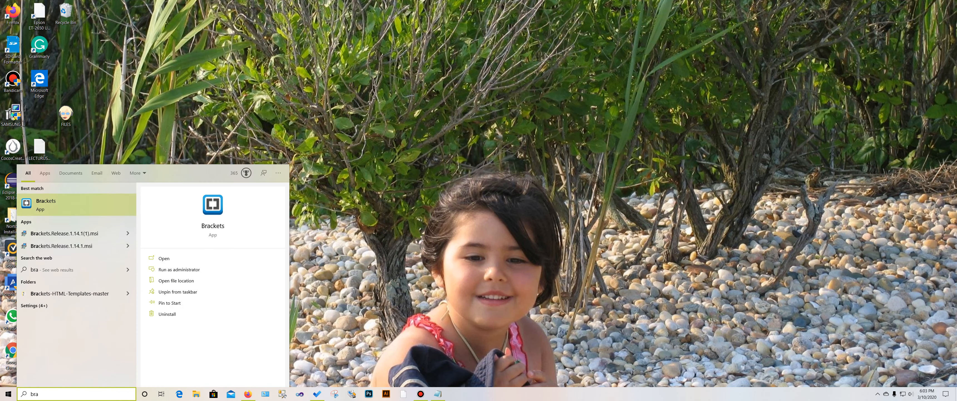
right_click(52, 202)
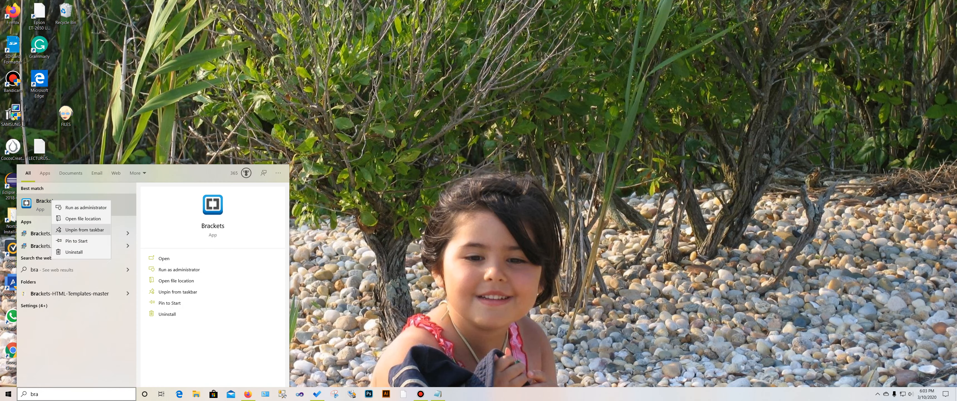
left_click(85, 230)
Find Brackets through Windows search, pin the app to Start and close the search.
left_click(77, 394)
type("bra")
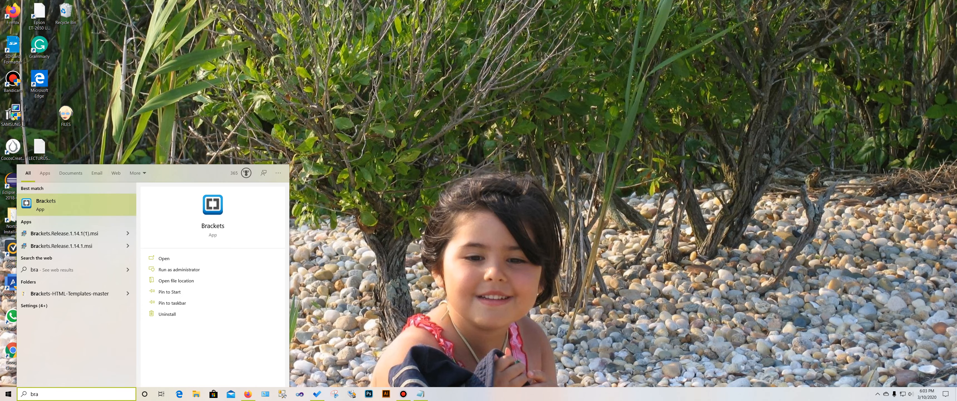
right_click(41, 202)
left_click(63, 232)
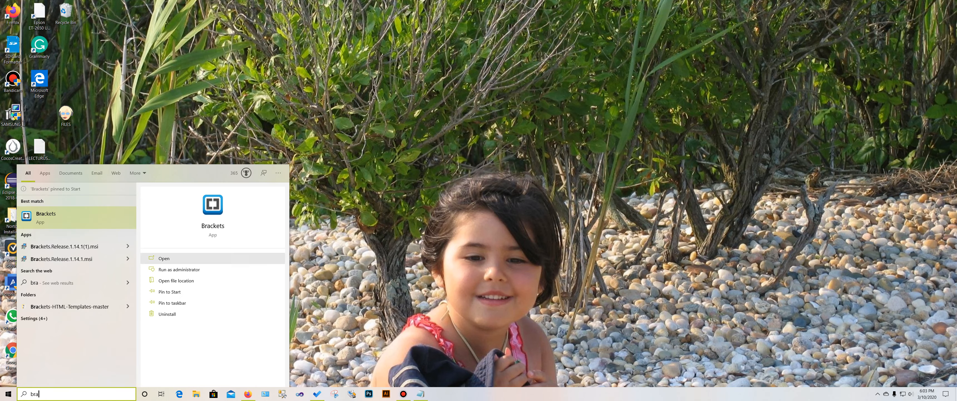
key("Escape")
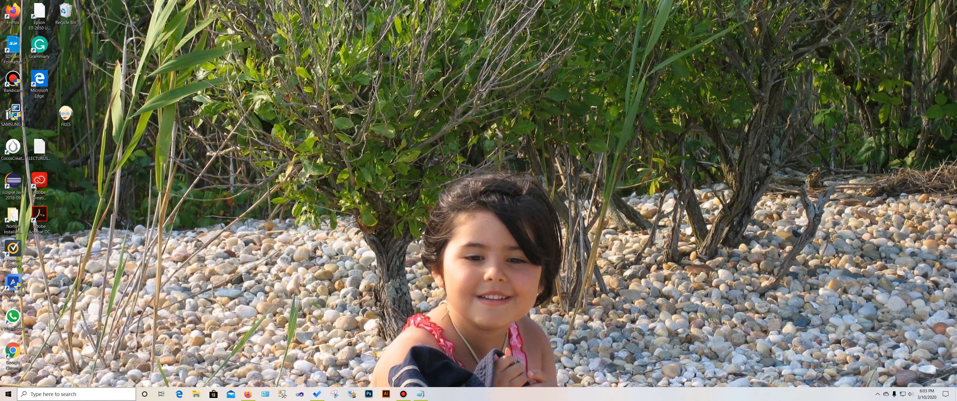
Find the Brackets app through Windows search and launch it.
left_click(75, 394)
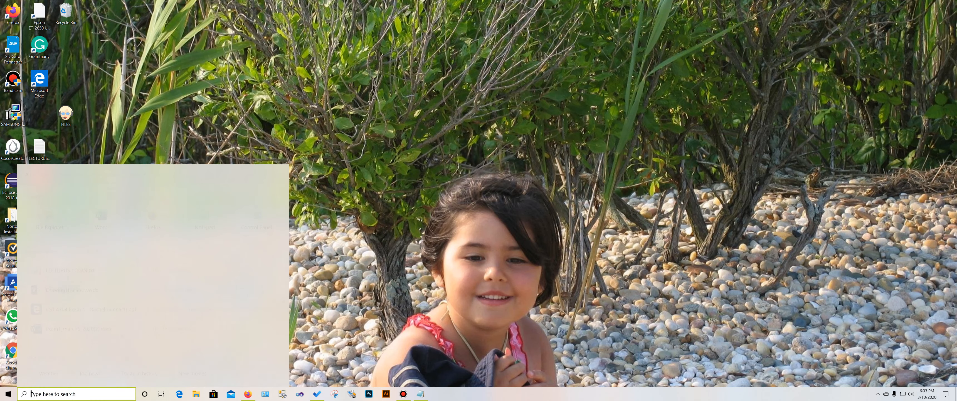
type("bra")
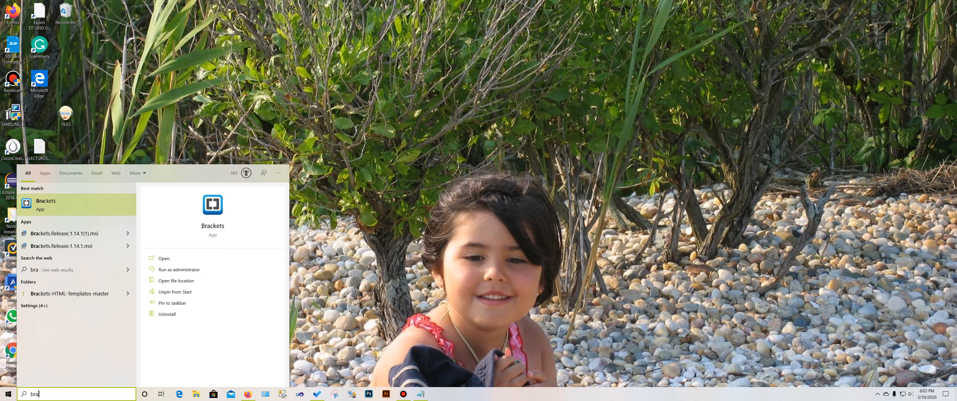
key("Return")
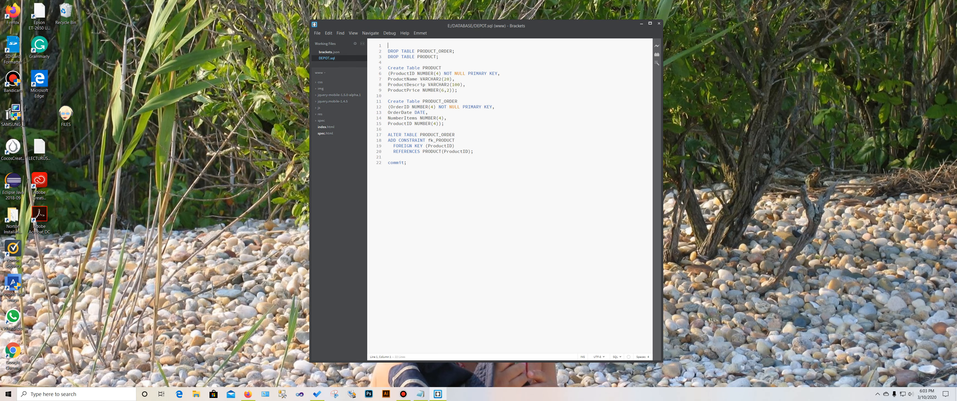
Switch back to Firefox and view the Popular Extensions section of the Brackets site.
left_click(248, 393)
scroll(574, 226, "up", 1)
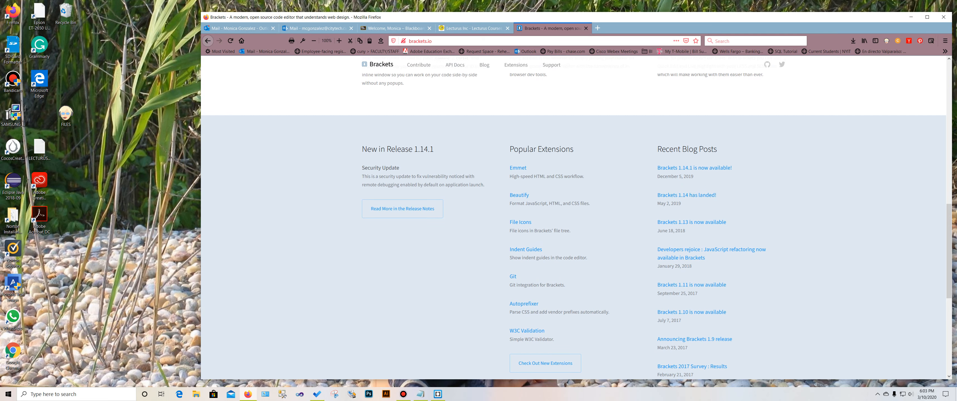